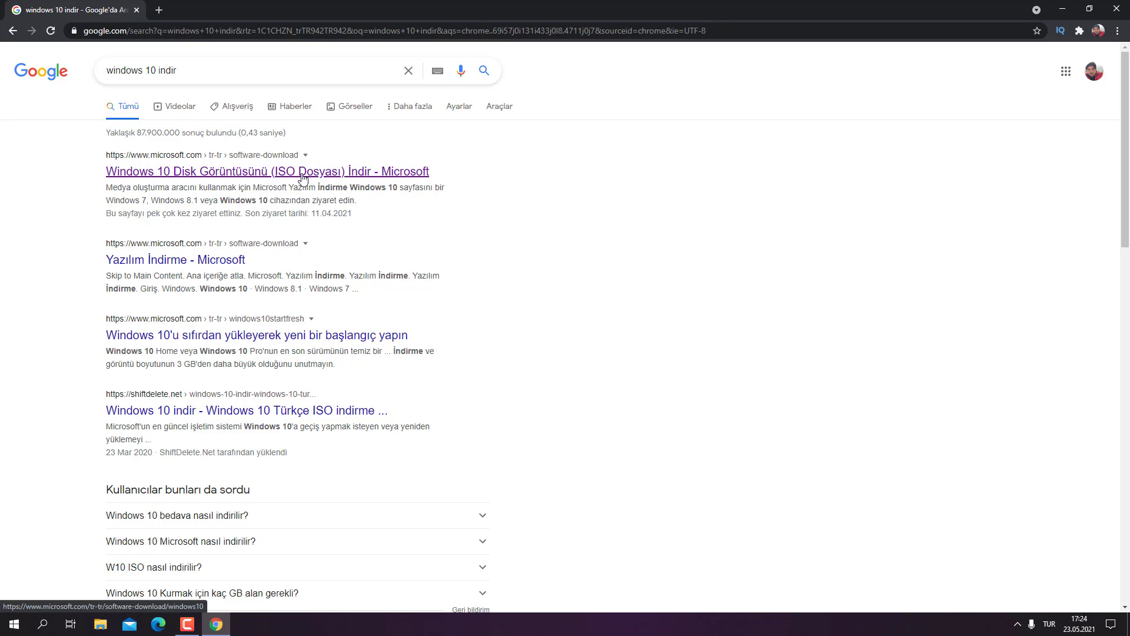
# - Open Microsoft's Windows 10 download page from the search results and go to the section for installing Windows 10 on a PC
pyautogui.click(303, 178)
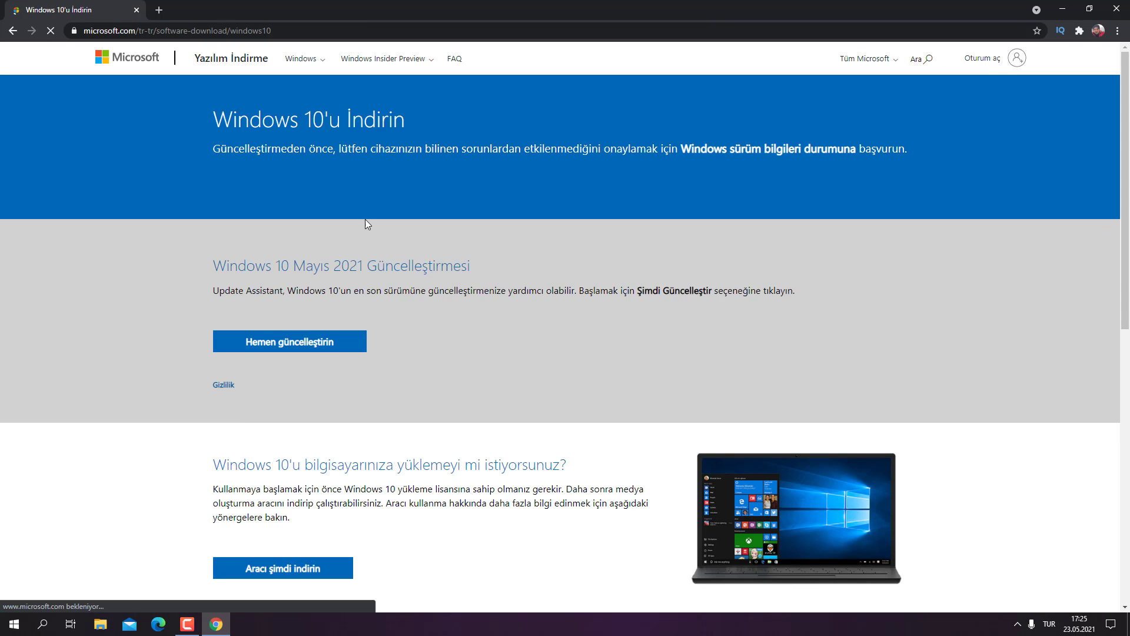
pyautogui.scroll(-3, 311, 379)
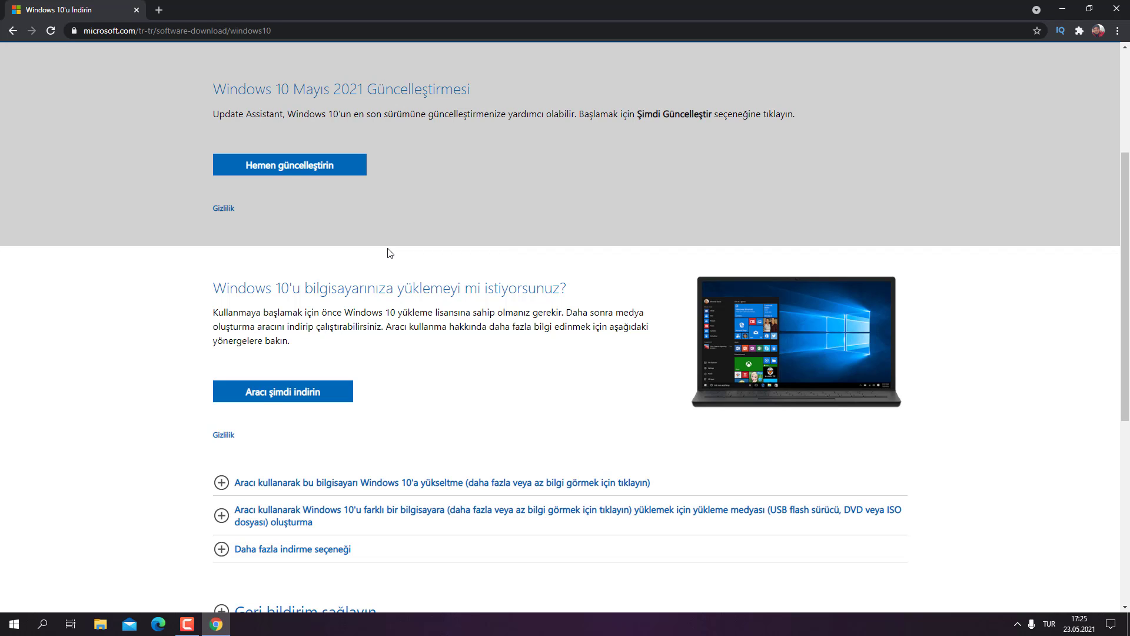
pyautogui.scroll(1, 316, 246)
pyautogui.scroll(-1, 236, 383)
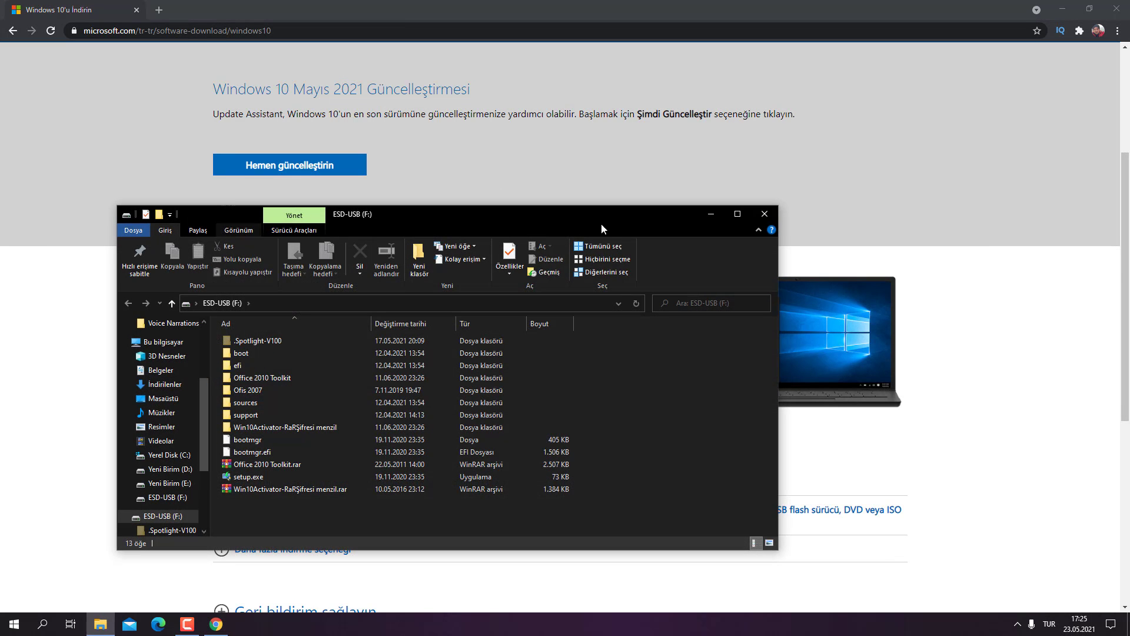
# - Close the USB drive's file windows and dismiss its AutoPlay notification
pyautogui.click(759, 211)
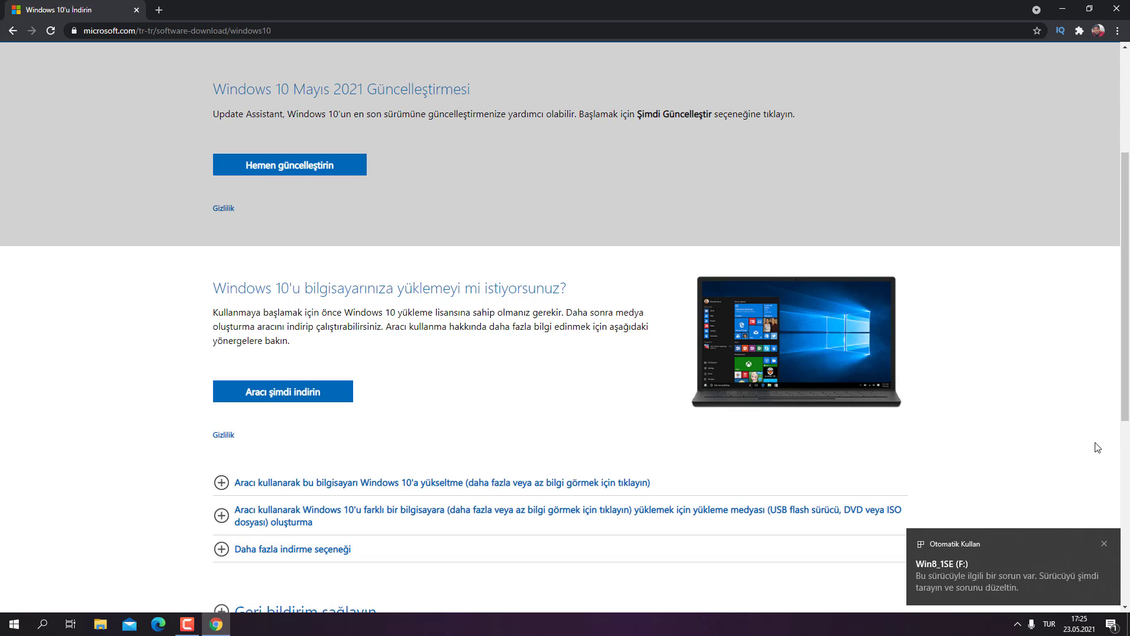
pyautogui.click(1104, 544)
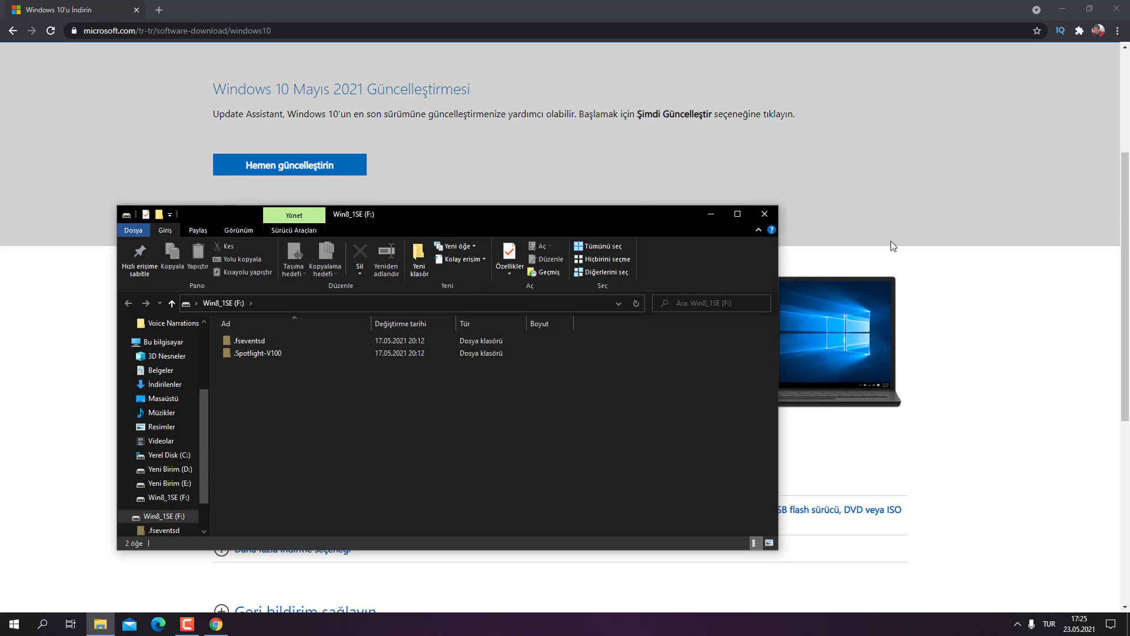
pyautogui.click(765, 215)
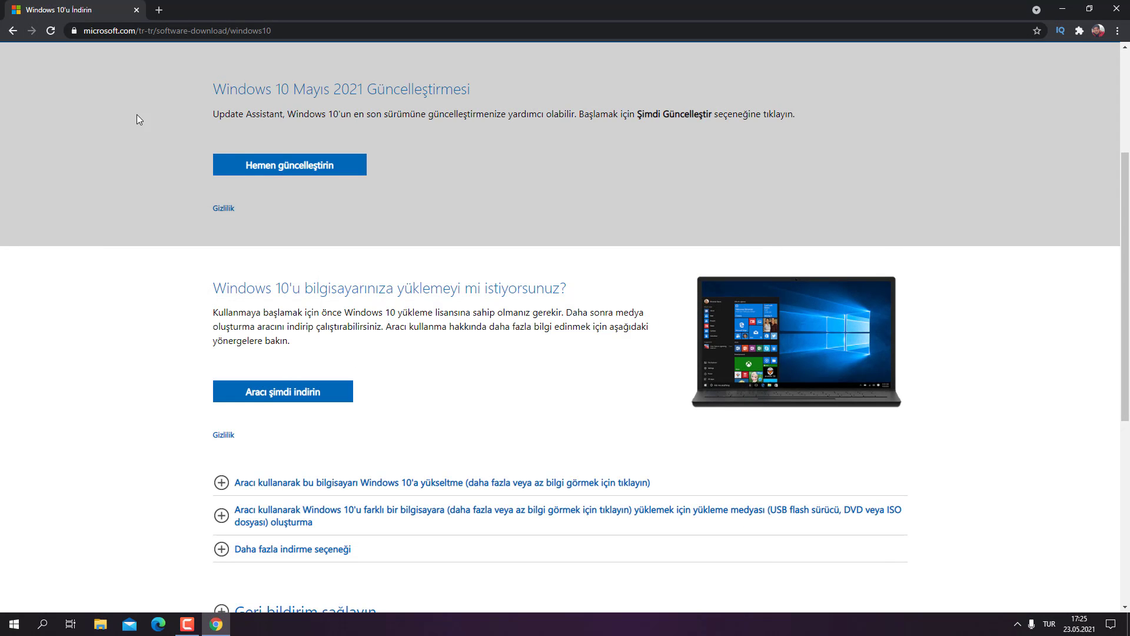
# - Download and run the Media Creation Tool, and accept its license terms
pyautogui.click(313, 399)
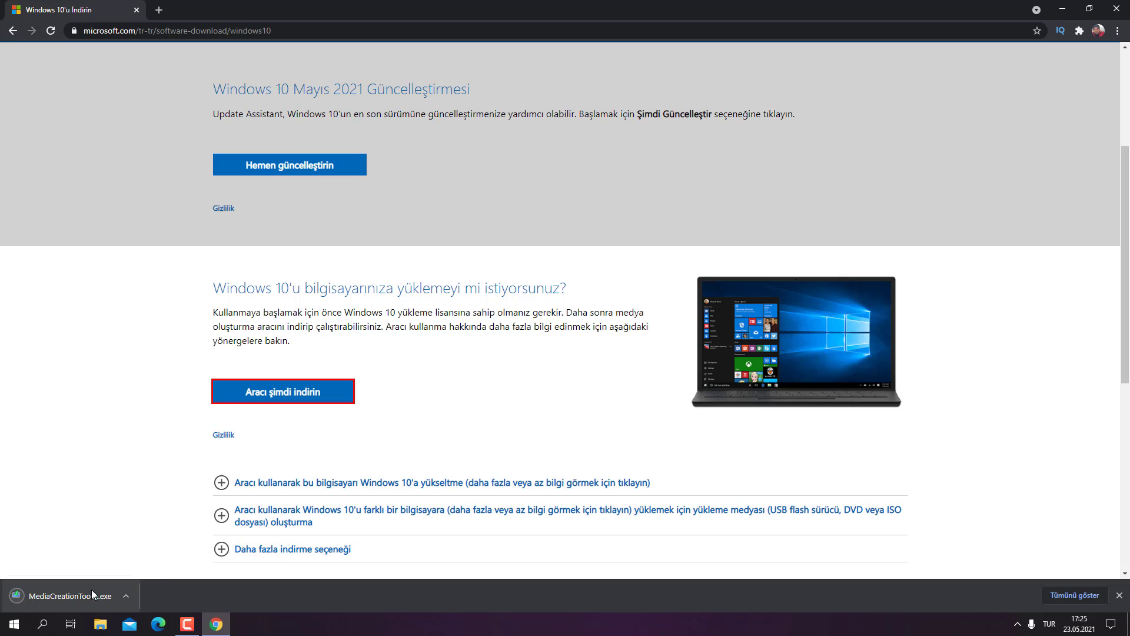
pyautogui.click(71, 598)
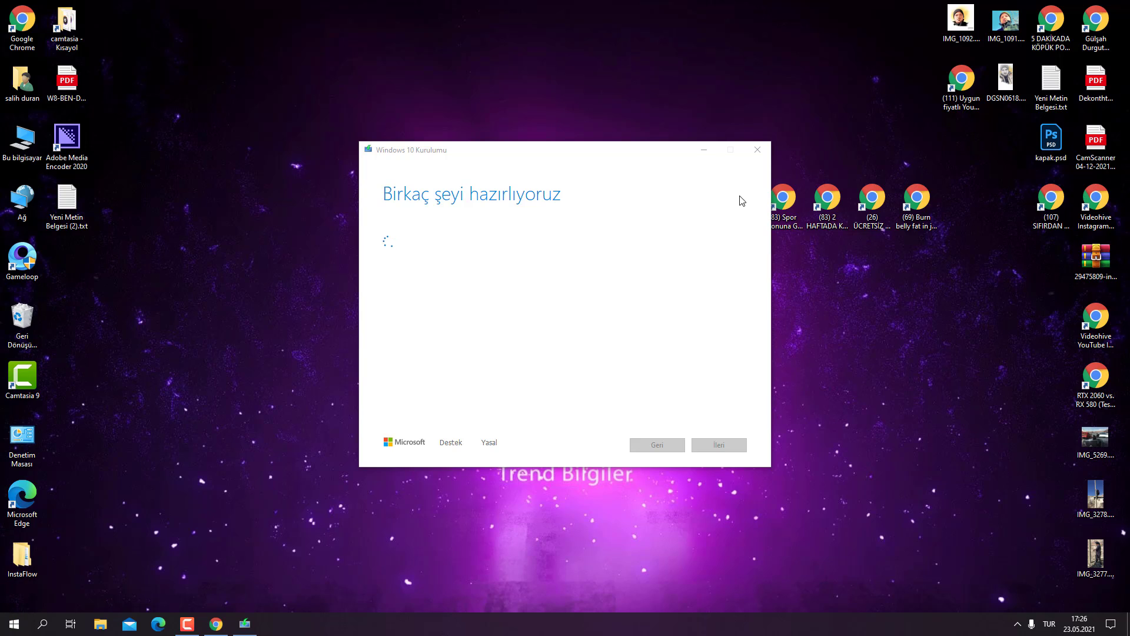
pyautogui.moveTo(532, 156); pyautogui.dragTo(382, 154)
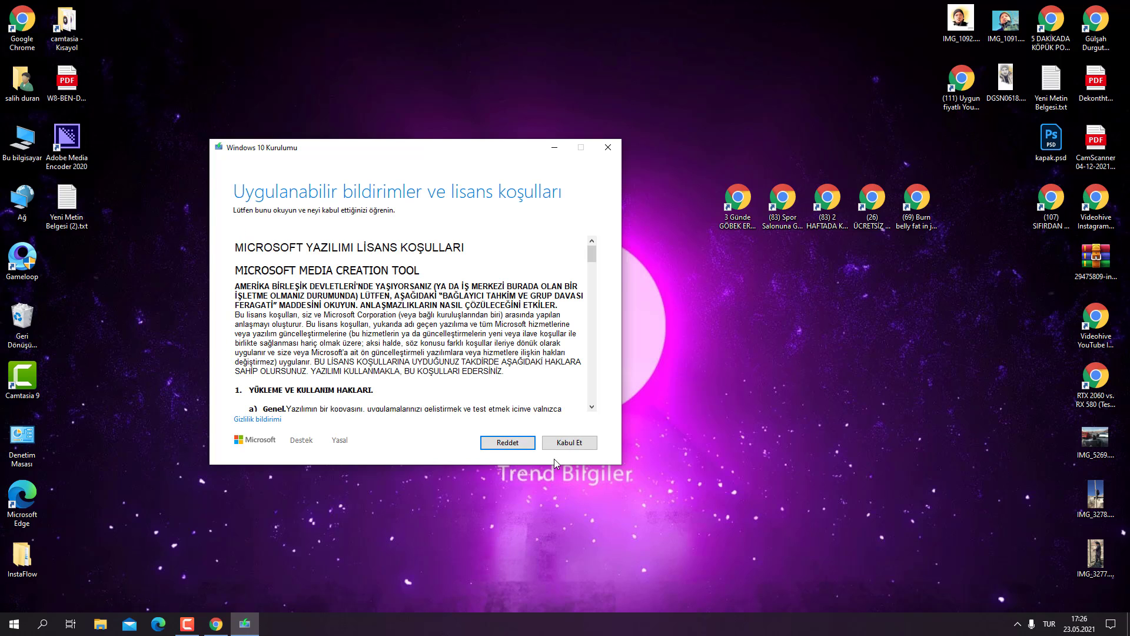
pyautogui.click(569, 442)
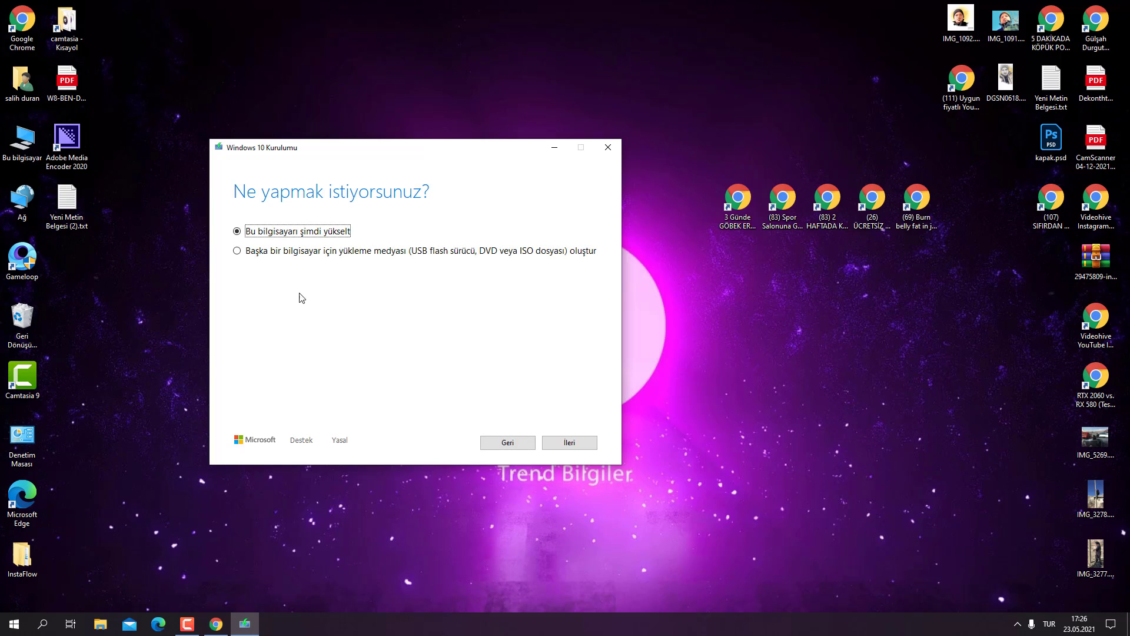
# - Choose to create installation media for another PC instead of upgrading this one
pyautogui.click(243, 252)
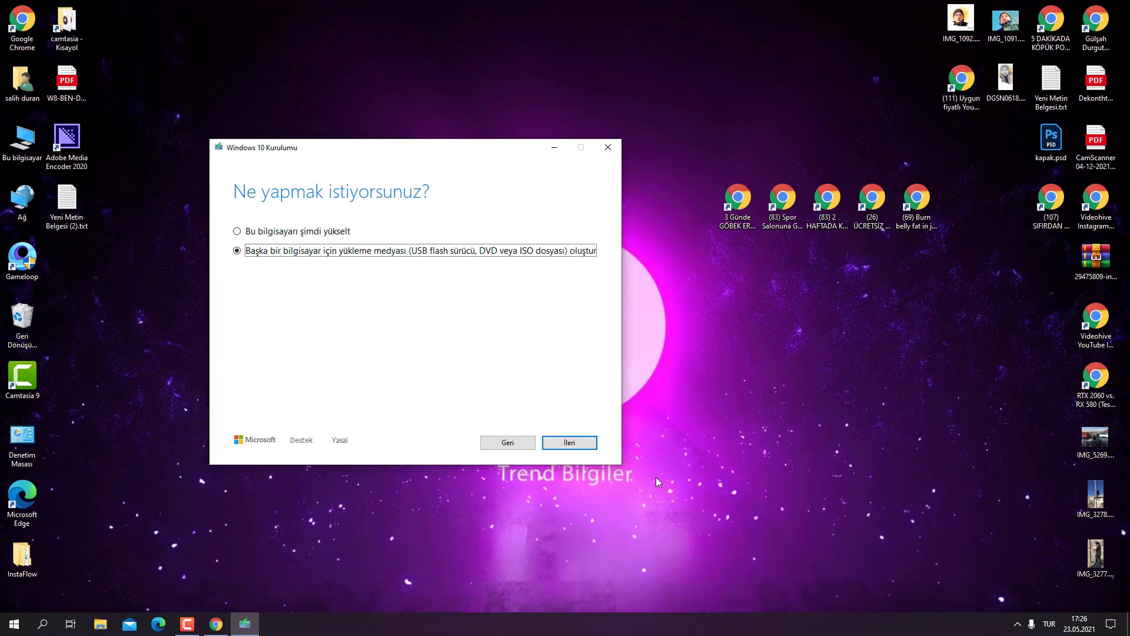
pyautogui.click(559, 451)
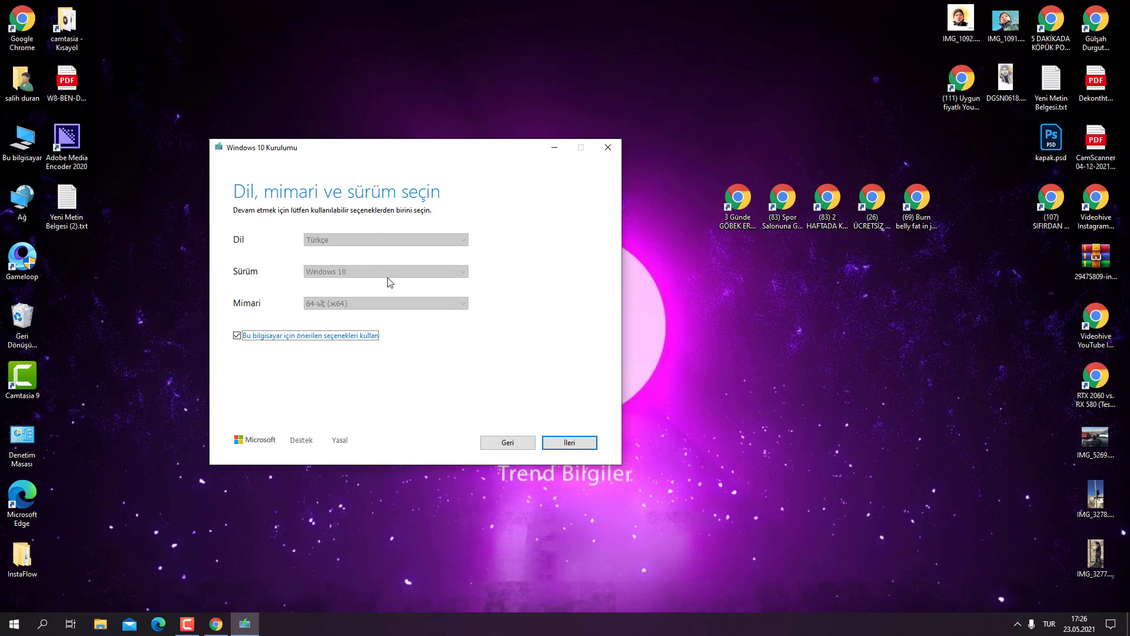
# - Turn off the recommended options to look through the language, edition and architecture choices, and turn them back on
pyautogui.click(237, 336)
pyautogui.click(374, 273)
pyautogui.click(415, 274)
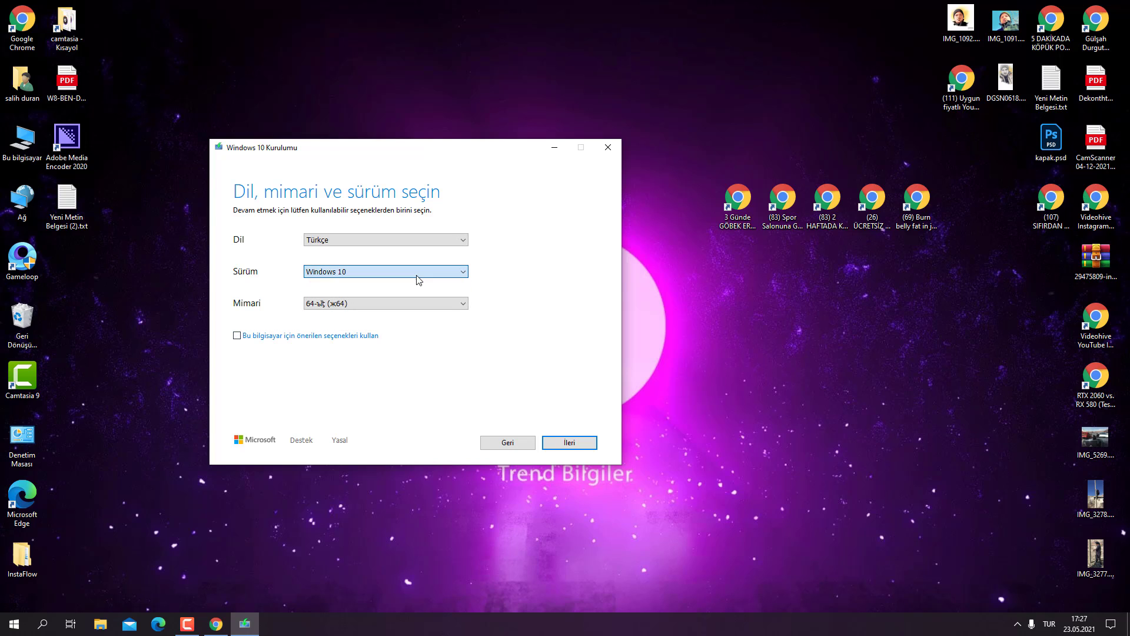
pyautogui.click(379, 240)
pyautogui.click(380, 241)
pyautogui.click(366, 304)
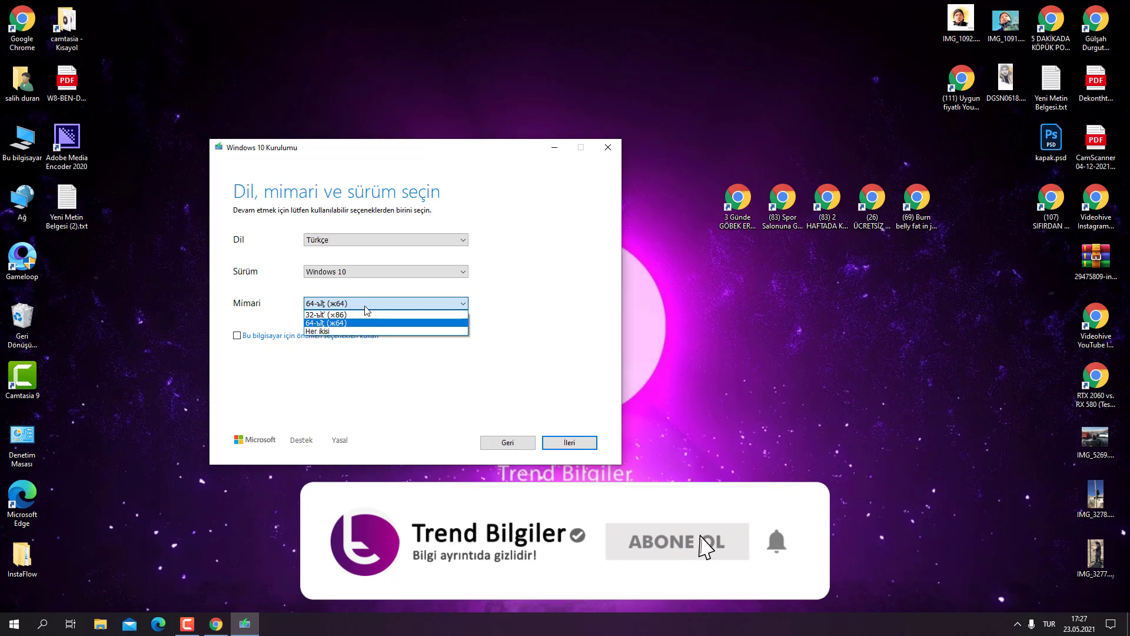
pyautogui.click(375, 324)
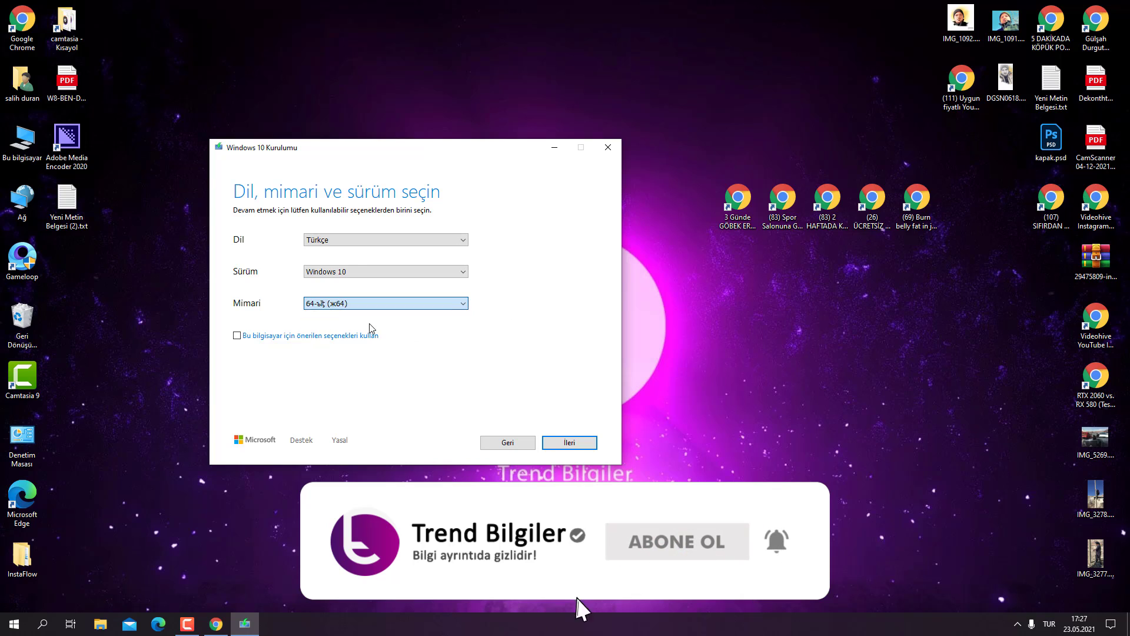
pyautogui.click(244, 338)
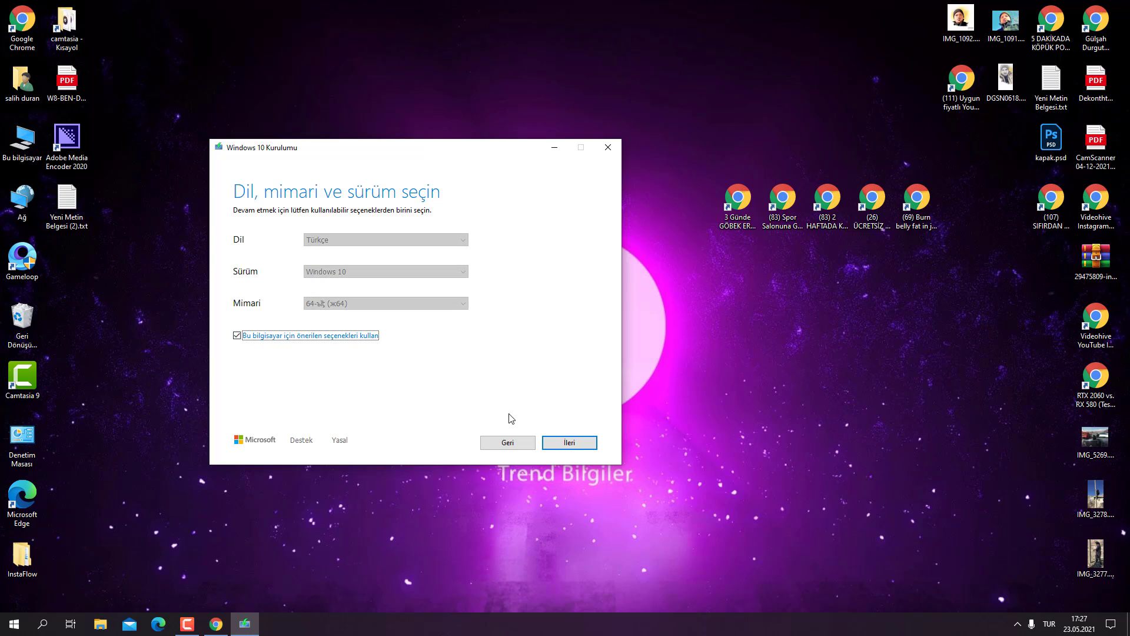
# - Accept the recommended options, choose USB flash drive as the media, and start writing Windows 10 to drive F:
pyautogui.click(593, 444)
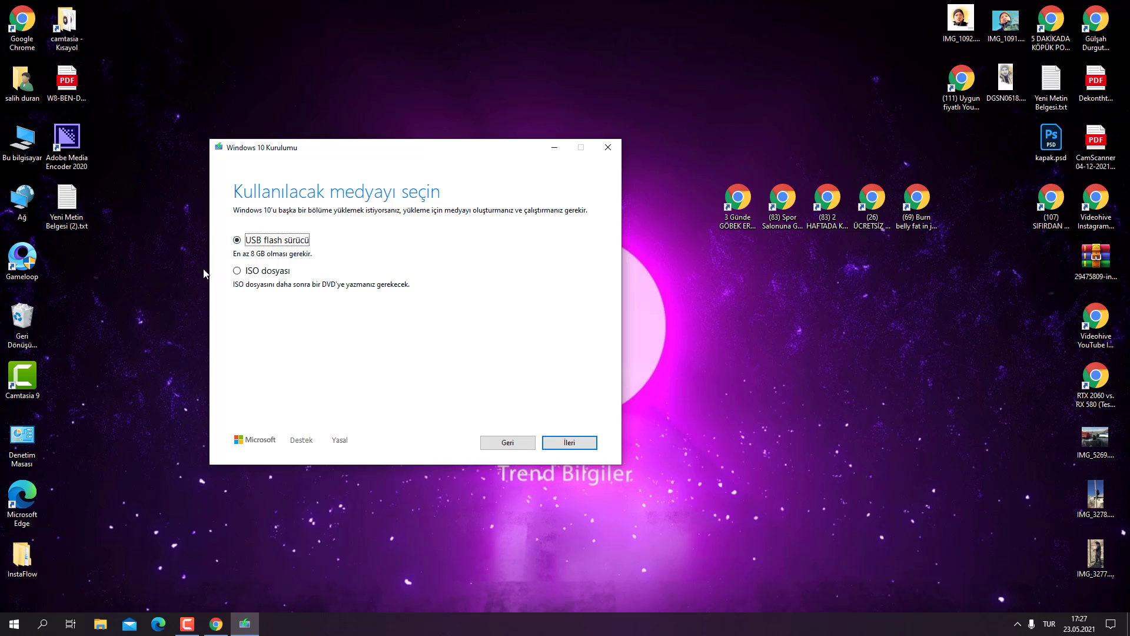
pyautogui.click(579, 442)
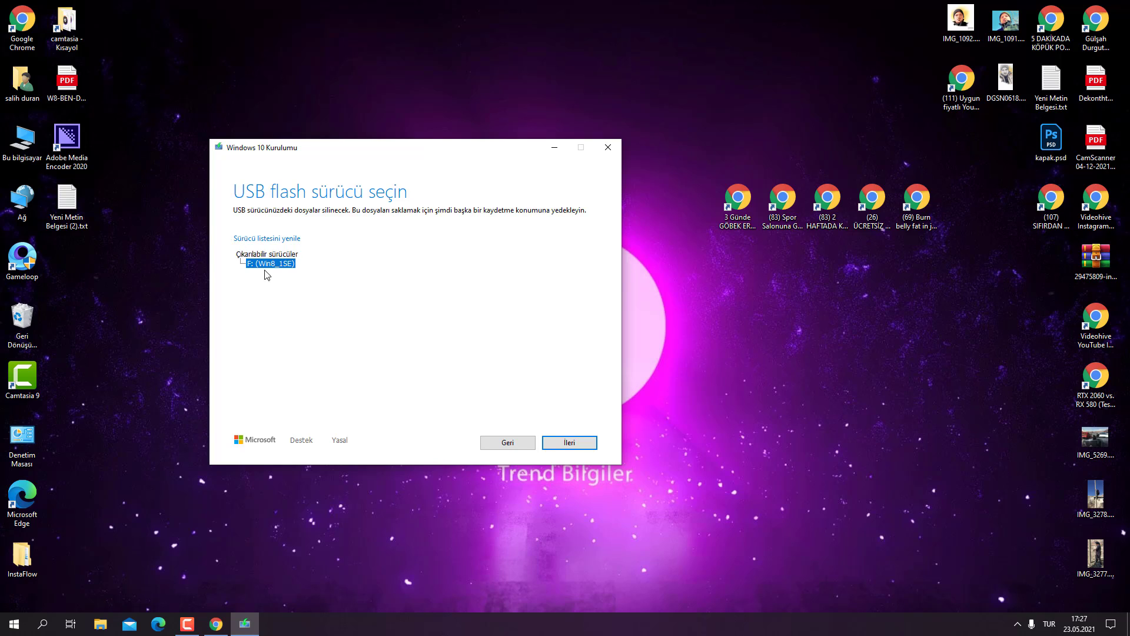
pyautogui.click(570, 444)
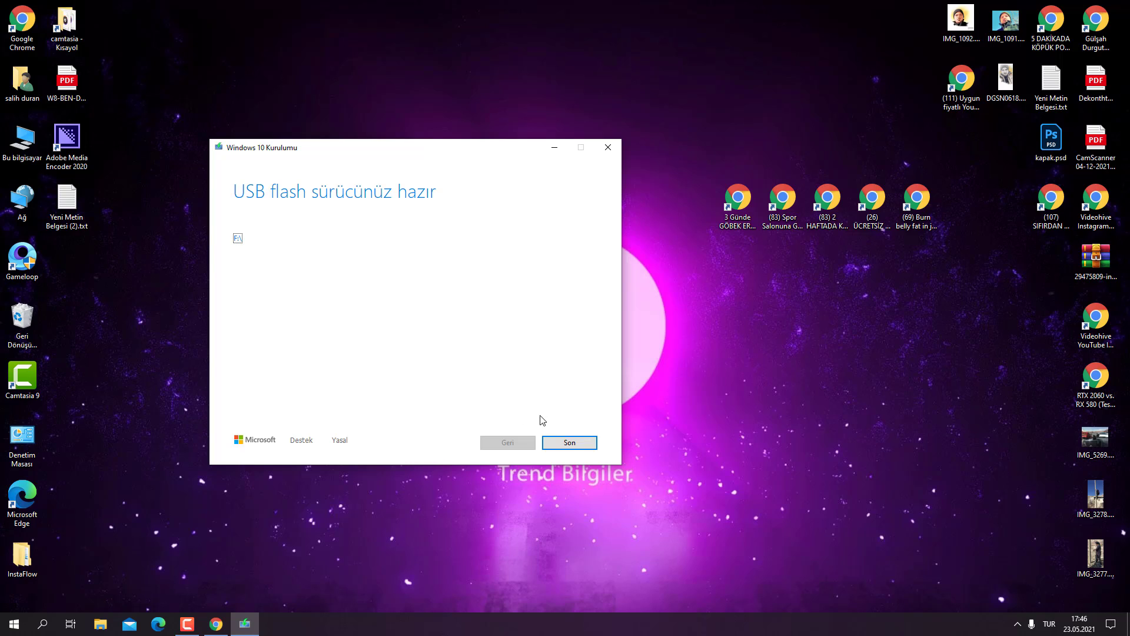
# - Examine the installation files on the ESD-USB (F:) drive and close its window
pyautogui.moveTo(423, 143); pyautogui.dragTo(466, 126)
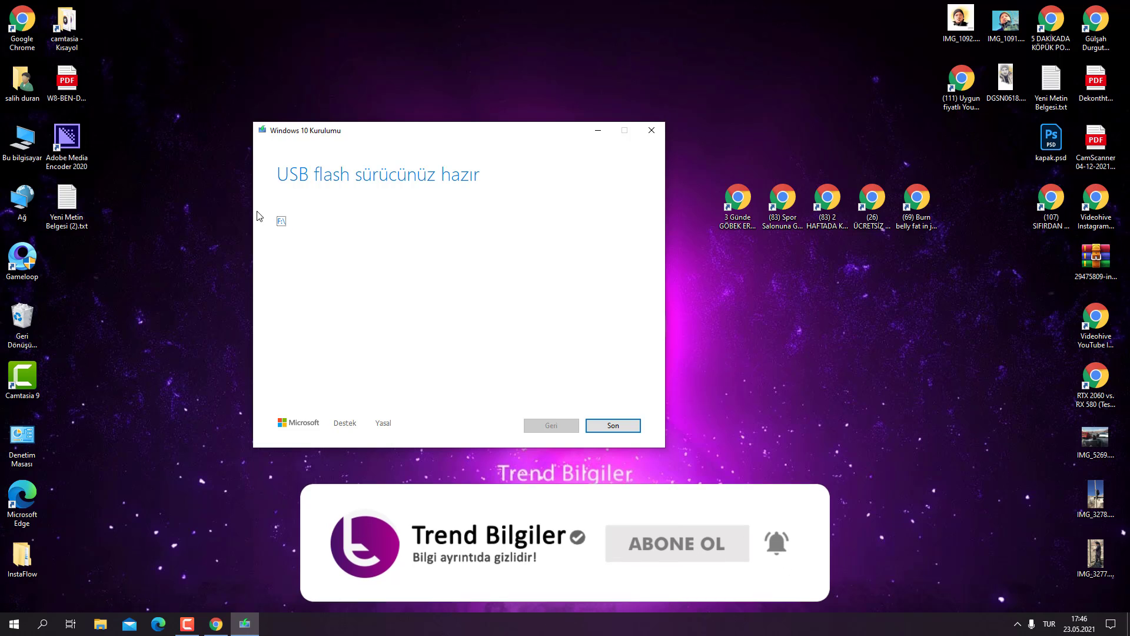
pyautogui.doubleClick(22, 140)
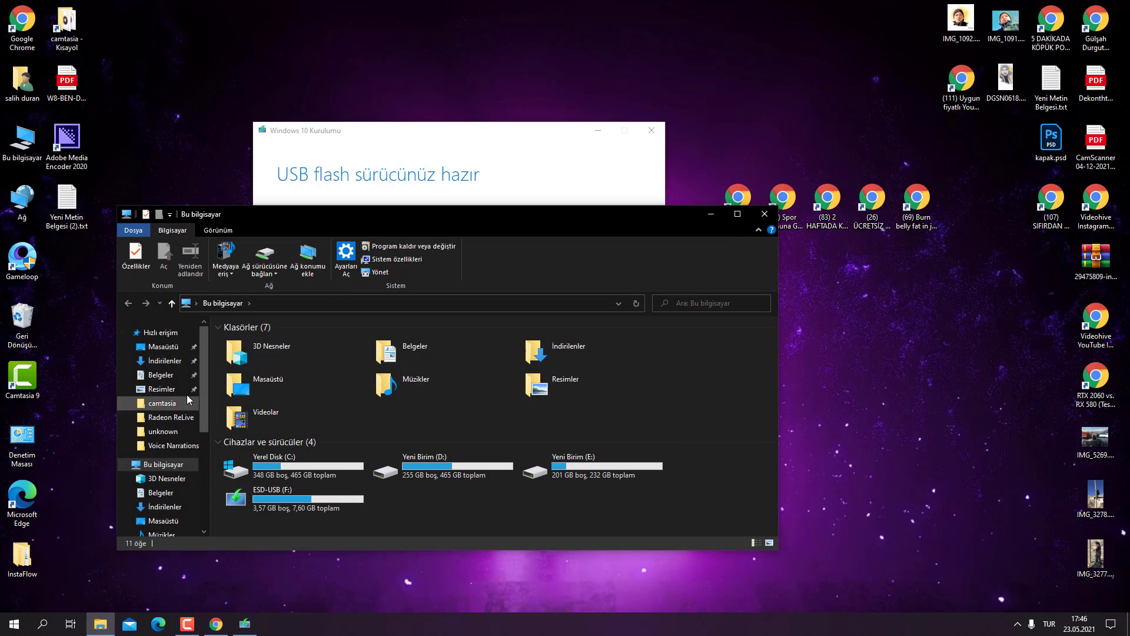
pyautogui.doubleClick(277, 496)
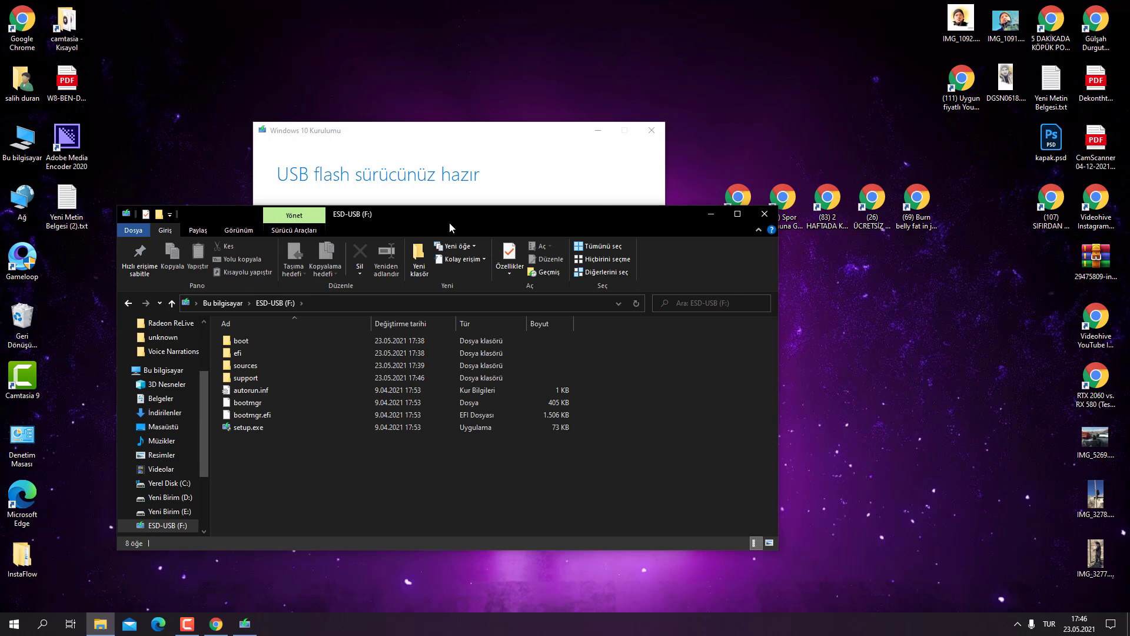
pyautogui.moveTo(450, 221); pyautogui.dragTo(637, 105)
pyautogui.moveTo(452, 355); pyautogui.dragTo(435, 223)
pyautogui.click(898, 98)
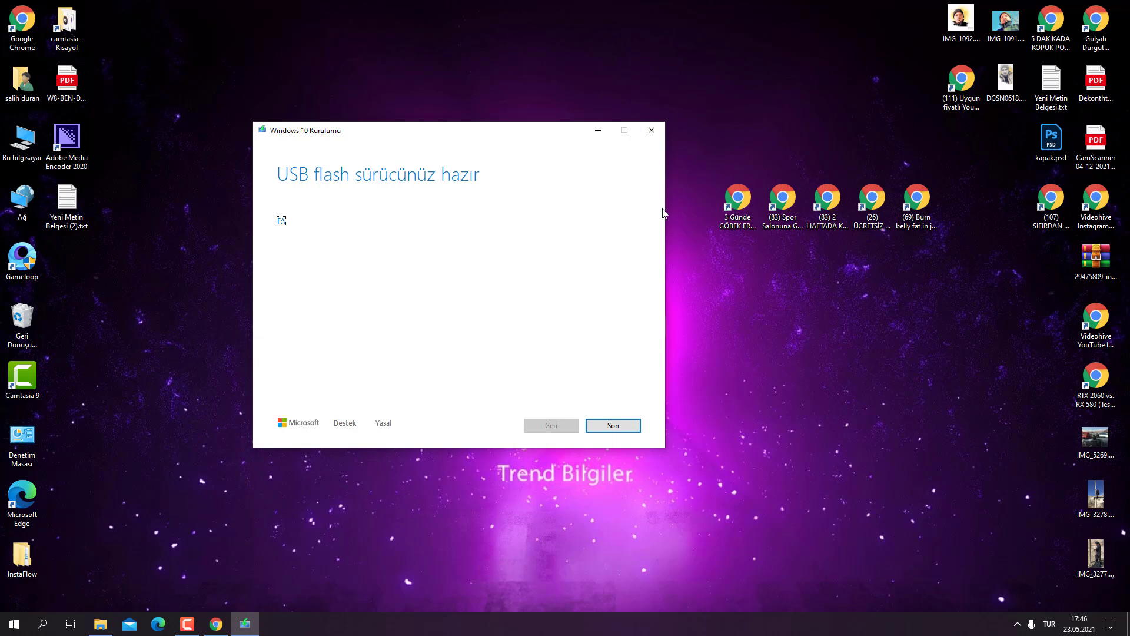
# - Finish and close the Windows 10 setup wizard
pyautogui.click(614, 425)
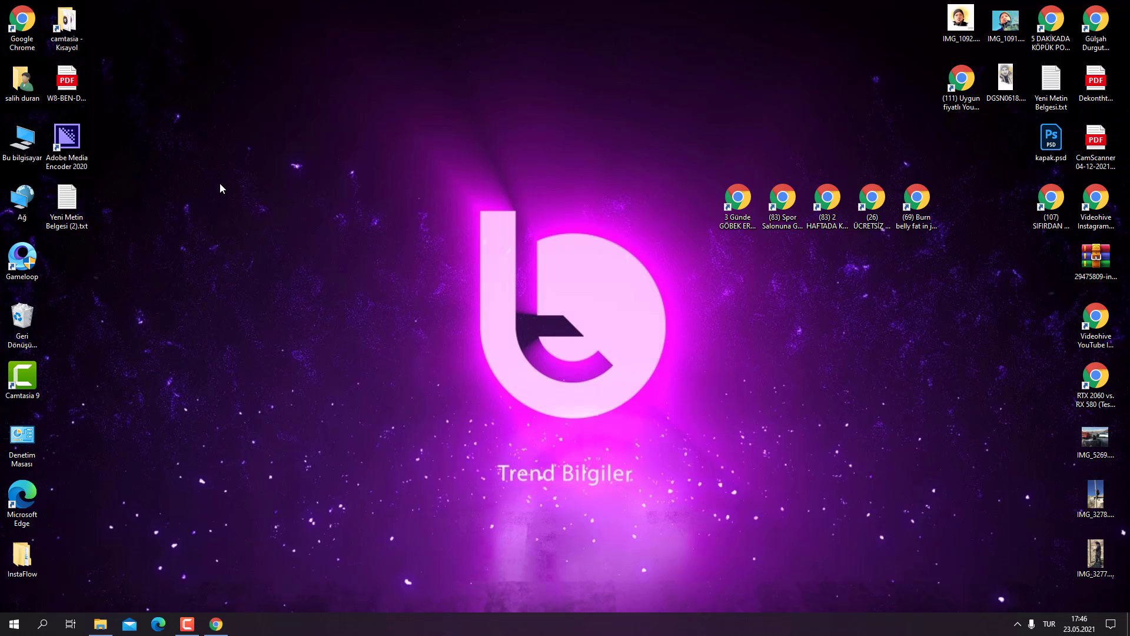
pyautogui.moveTo(102, 288); pyautogui.dragTo(35, 277)
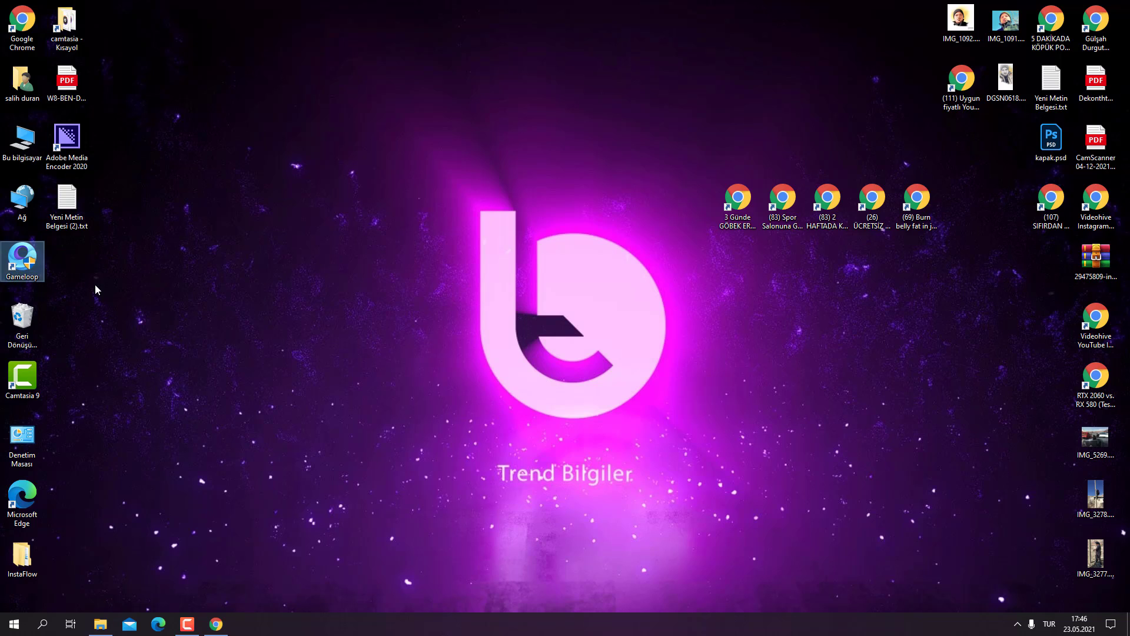